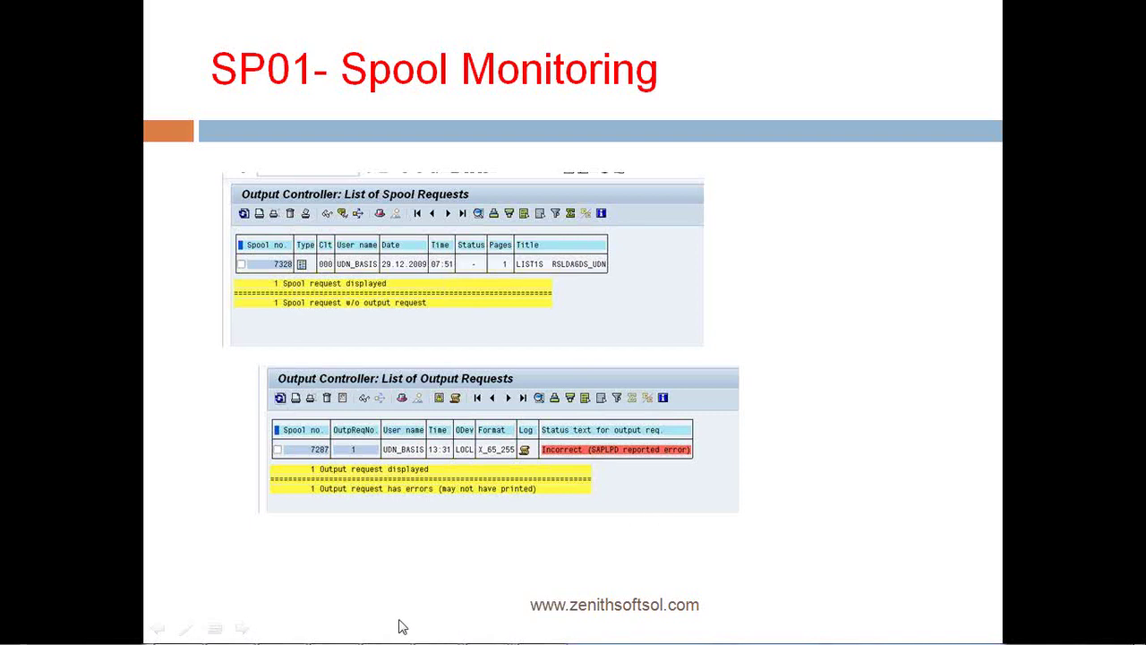
{"action": "left_click", "coordinate": [334, 629]}
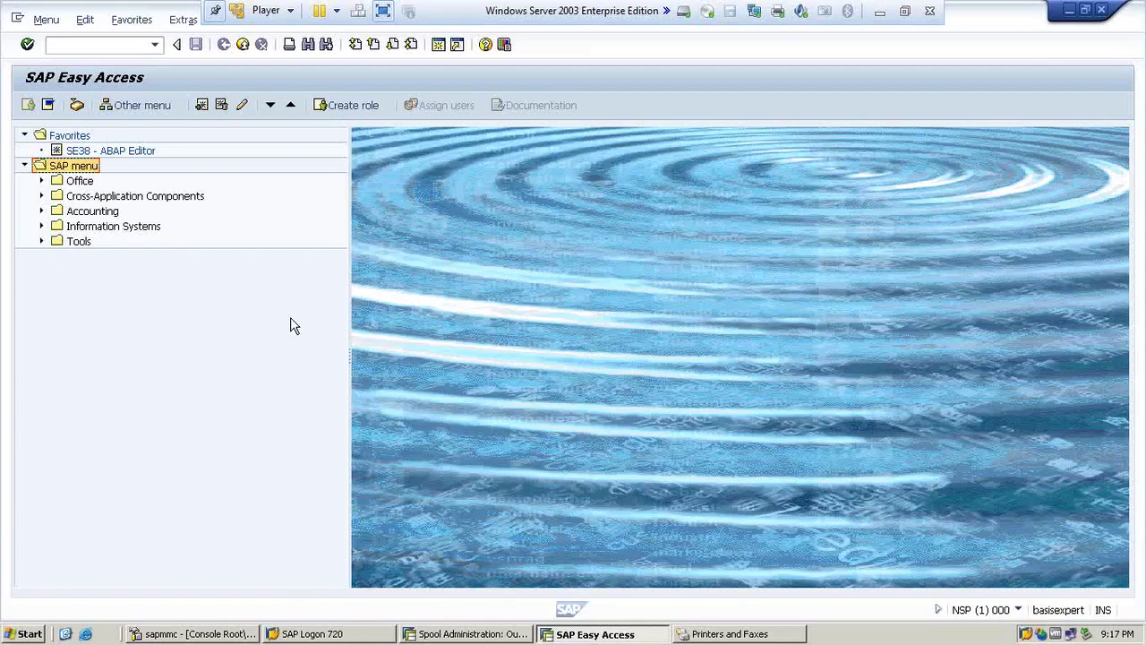
{"action": "left_click", "coordinate": [109, 47]}
{"action": "type", "text": "sp01"}
{"action": "key", "text": "Return"}
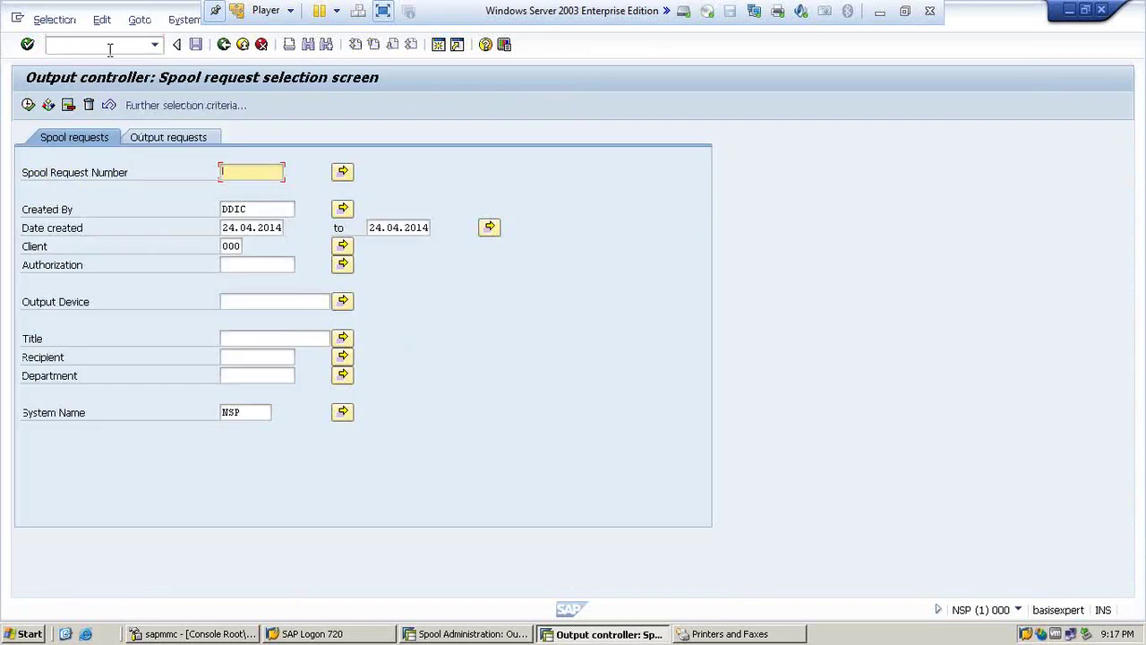
{"action": "left_click", "coordinate": [256, 211]}
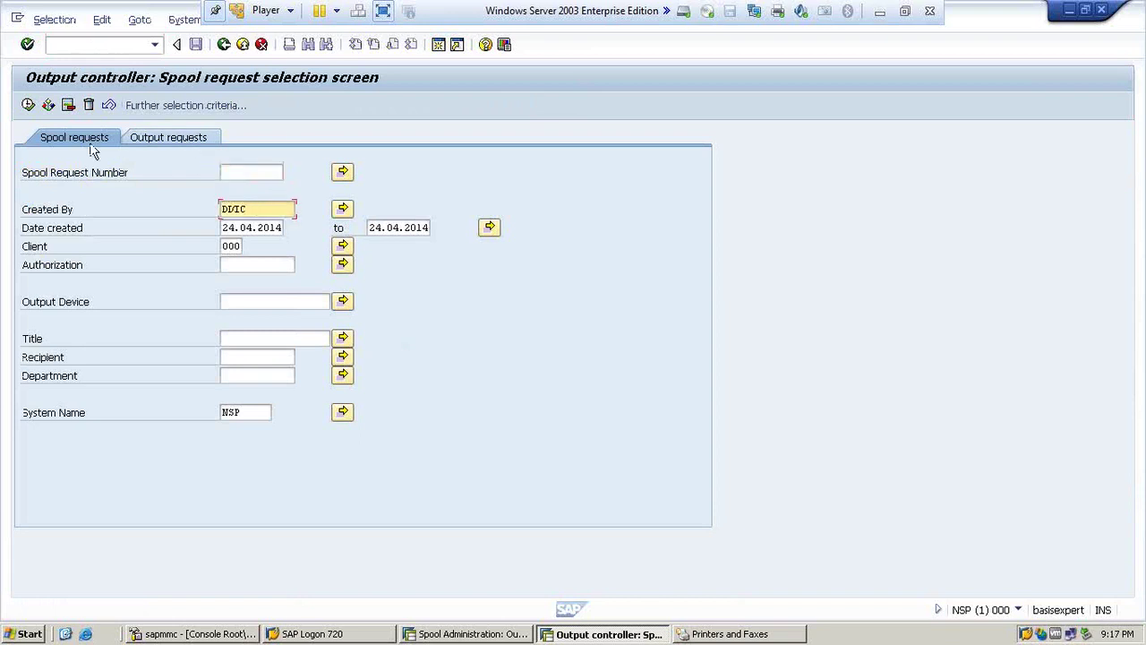
{"action": "left_click", "coordinate": [29, 106]}
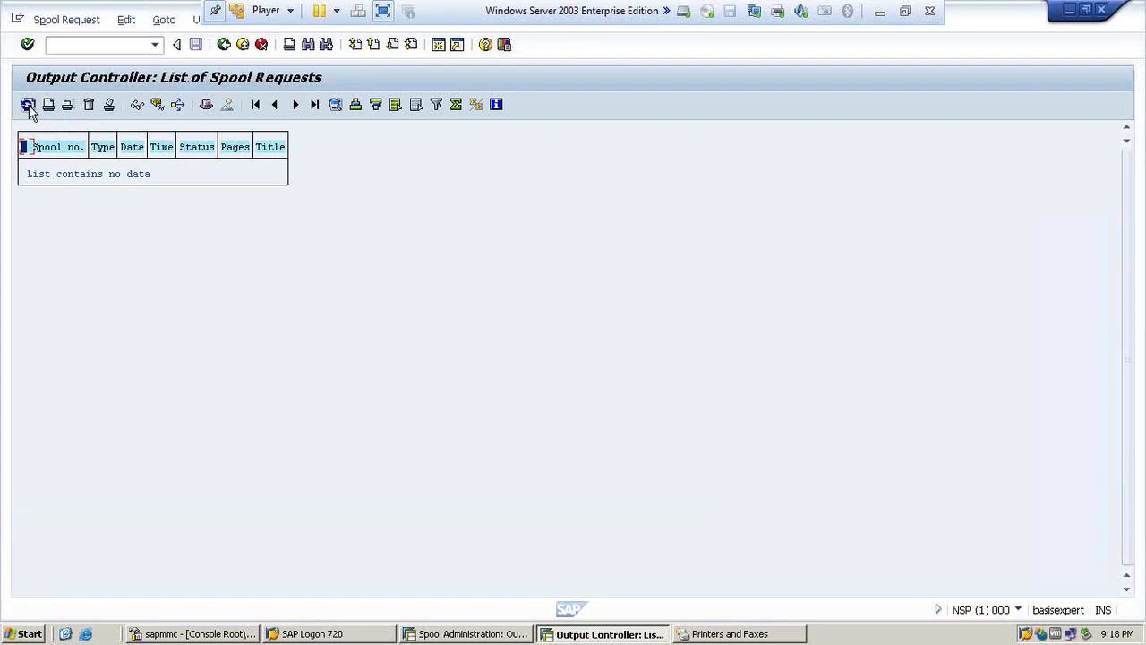
{"action": "left_click", "coordinate": [61, 44]}
{"action": "type", "text": "/N"}
{"action": "key", "text": "Return"}
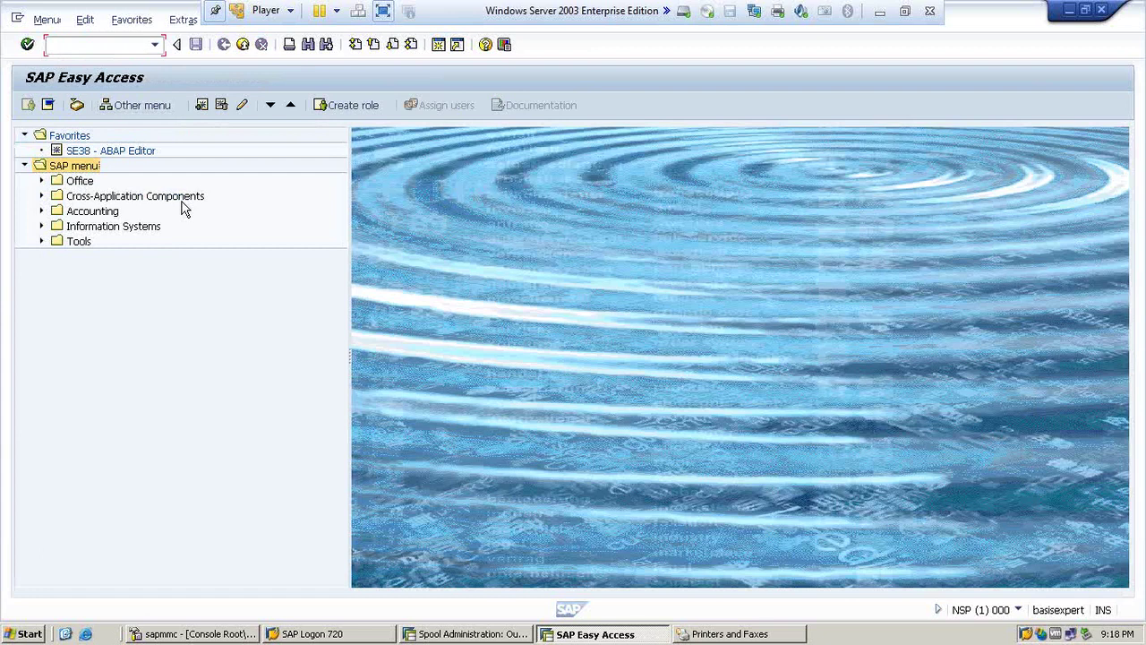
- Display instance profile NSP_DVEBMGS00_BASISEXPERT's parameters in extended maintenance via RZ10
{"action": "type", "text": "RZ10"}
{"action": "key", "text": "Return"}
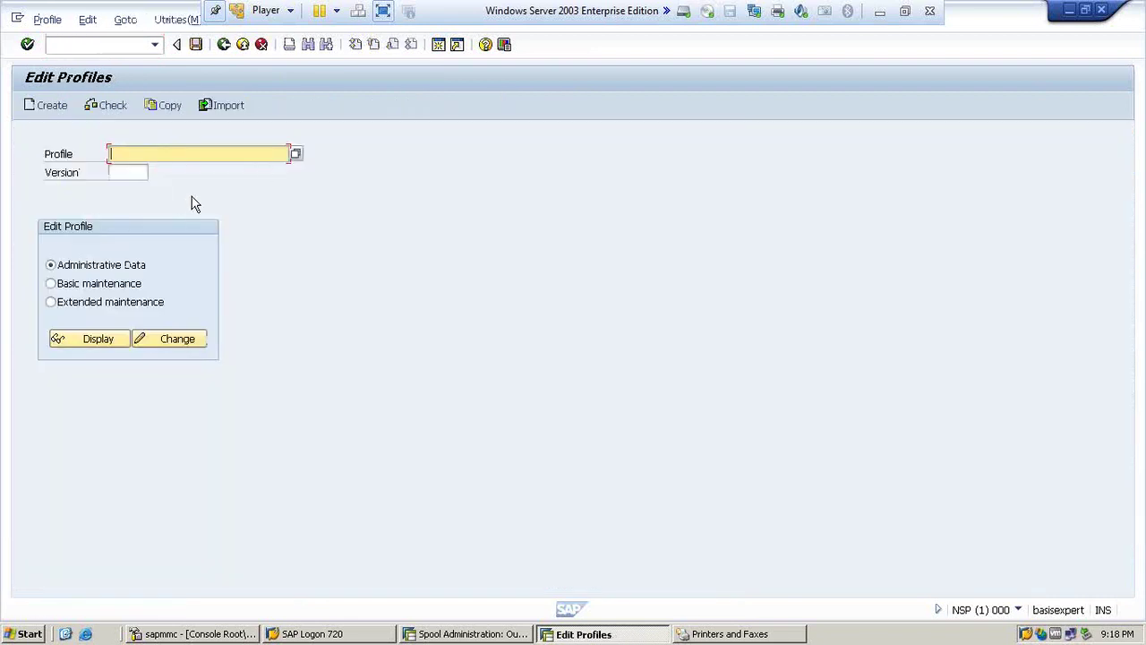
{"action": "left_click", "coordinate": [294, 156]}
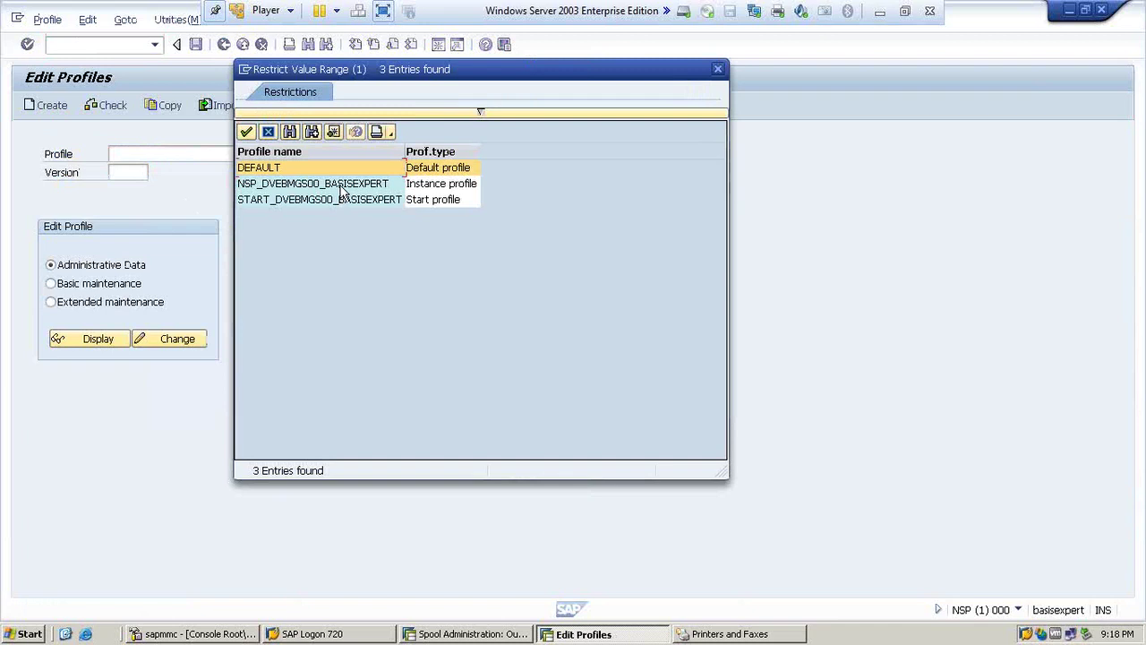
{"action": "double_click", "coordinate": [340, 185]}
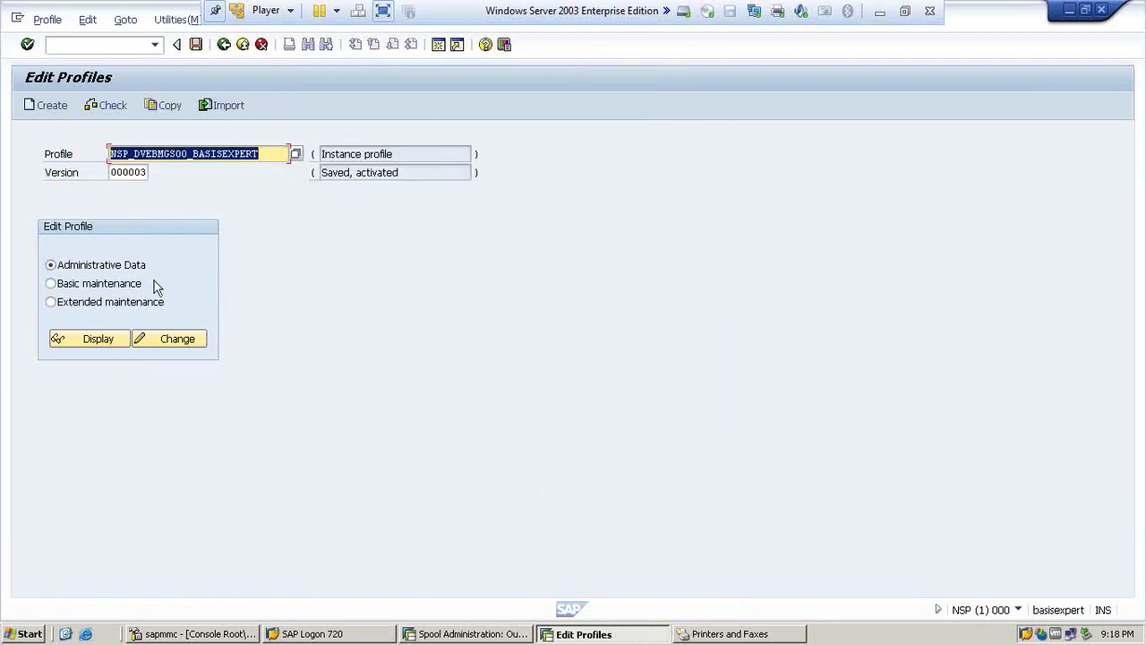
{"action": "left_click", "coordinate": [84, 305]}
{"action": "left_click", "coordinate": [92, 341]}
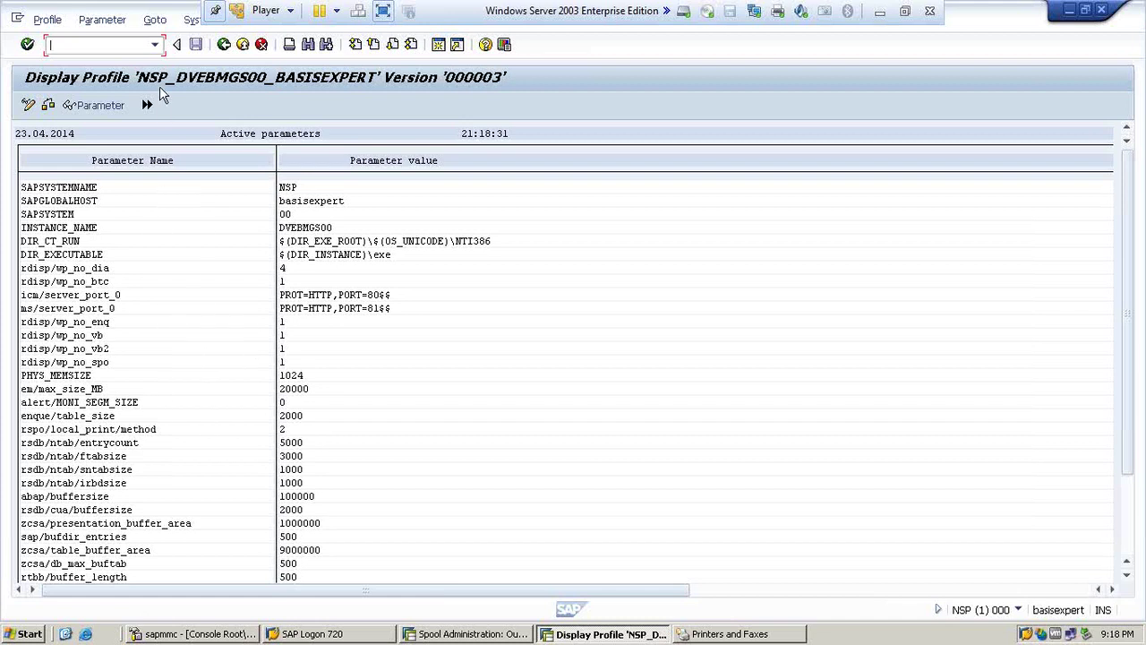
- Print the parameter list via System > List > Print to output device LP01, acknowledging the formatting notice
{"action": "left_click", "coordinate": [190, 22]}
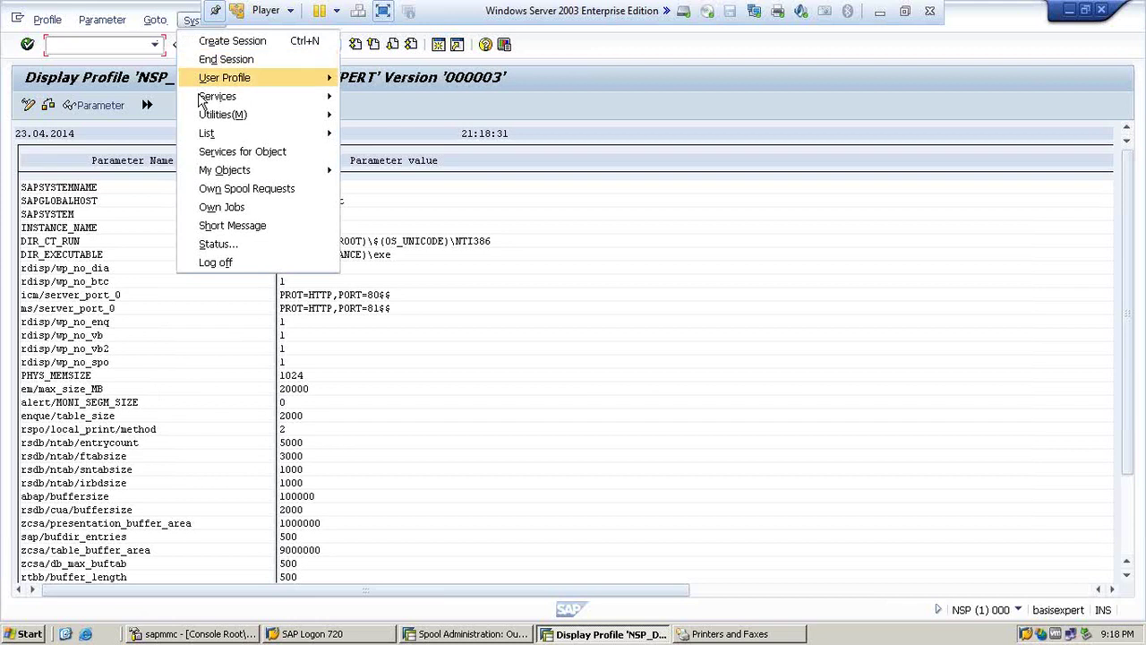
{"action": "mouse_move", "coordinate": [208, 135]}
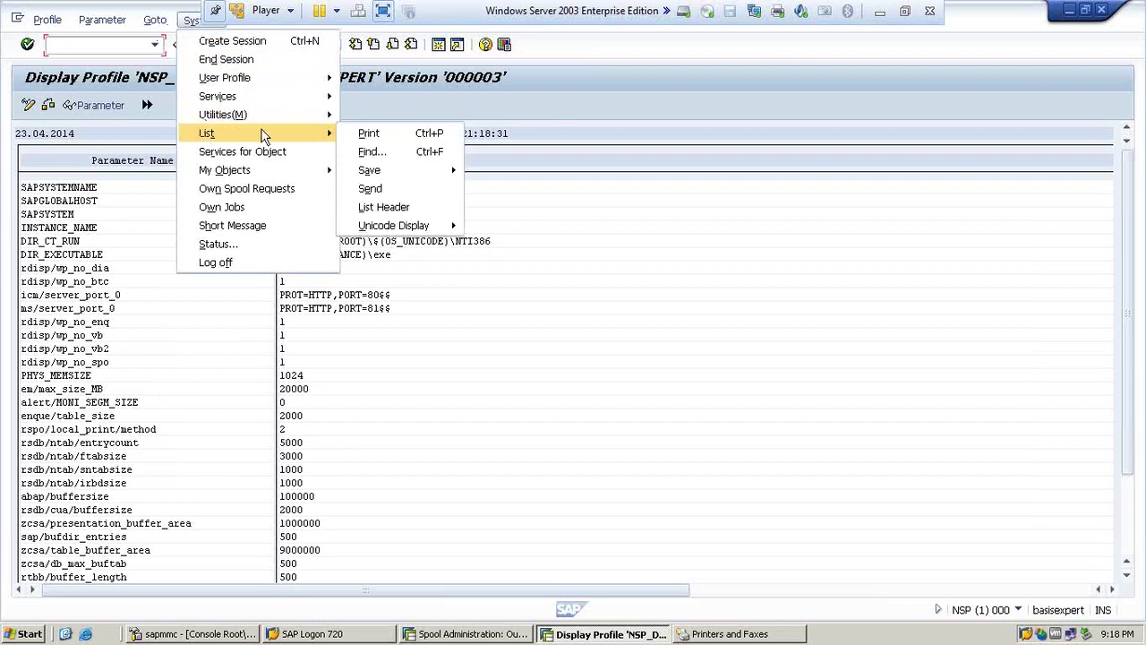
{"action": "left_click", "coordinate": [370, 136]}
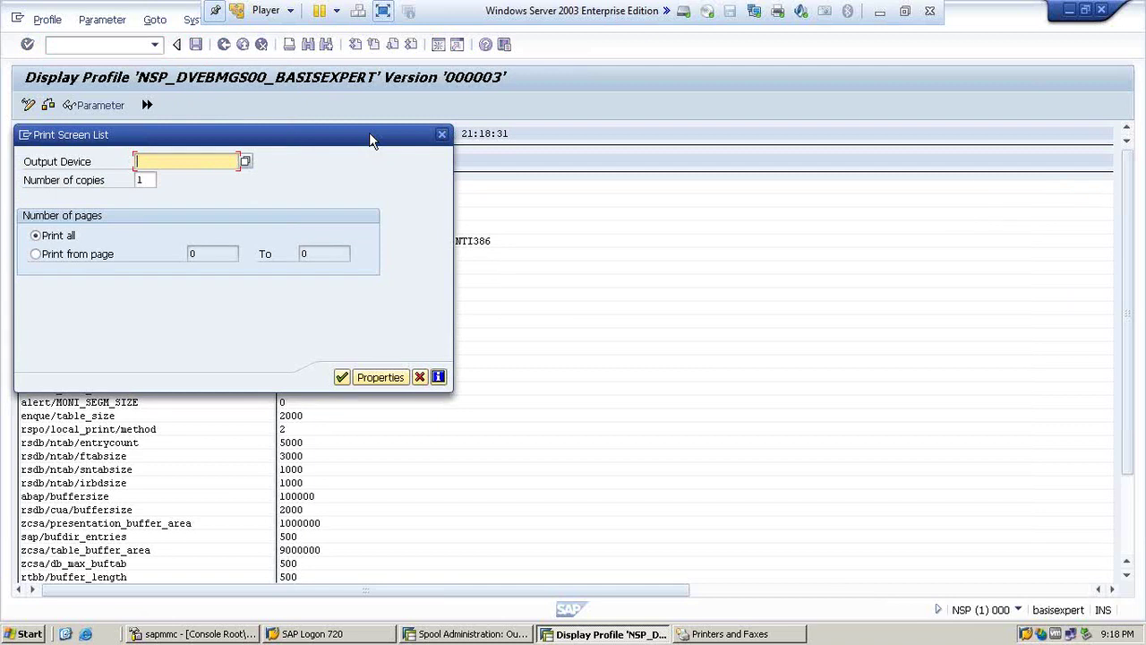
{"action": "left_click", "coordinate": [245, 162]}
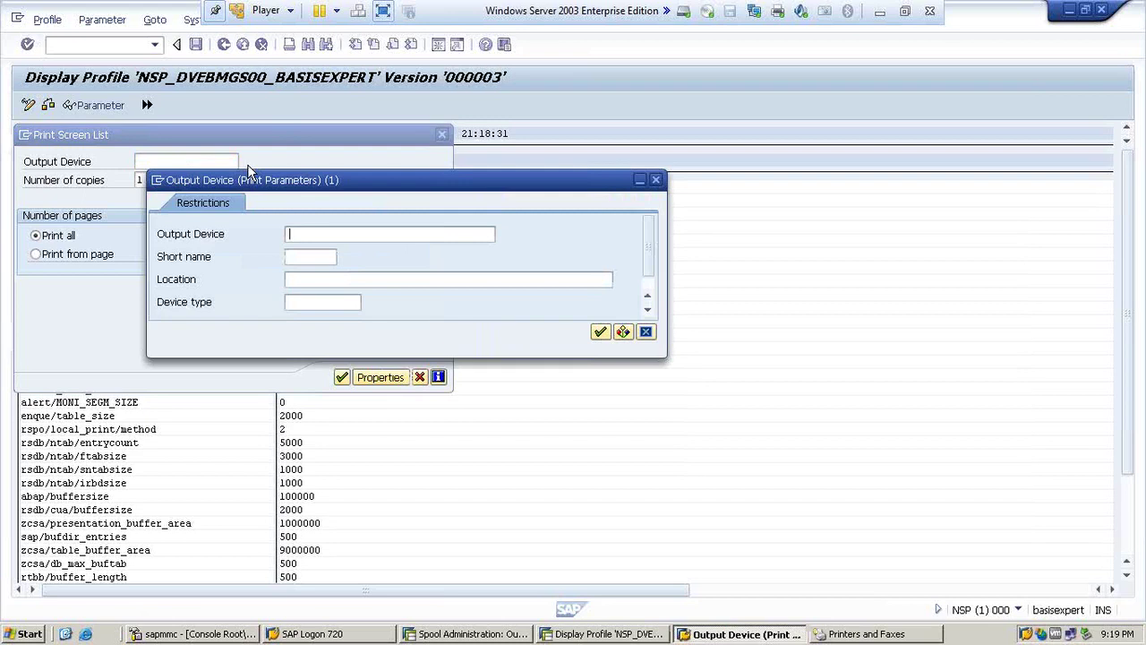
{"action": "key", "text": "Return"}
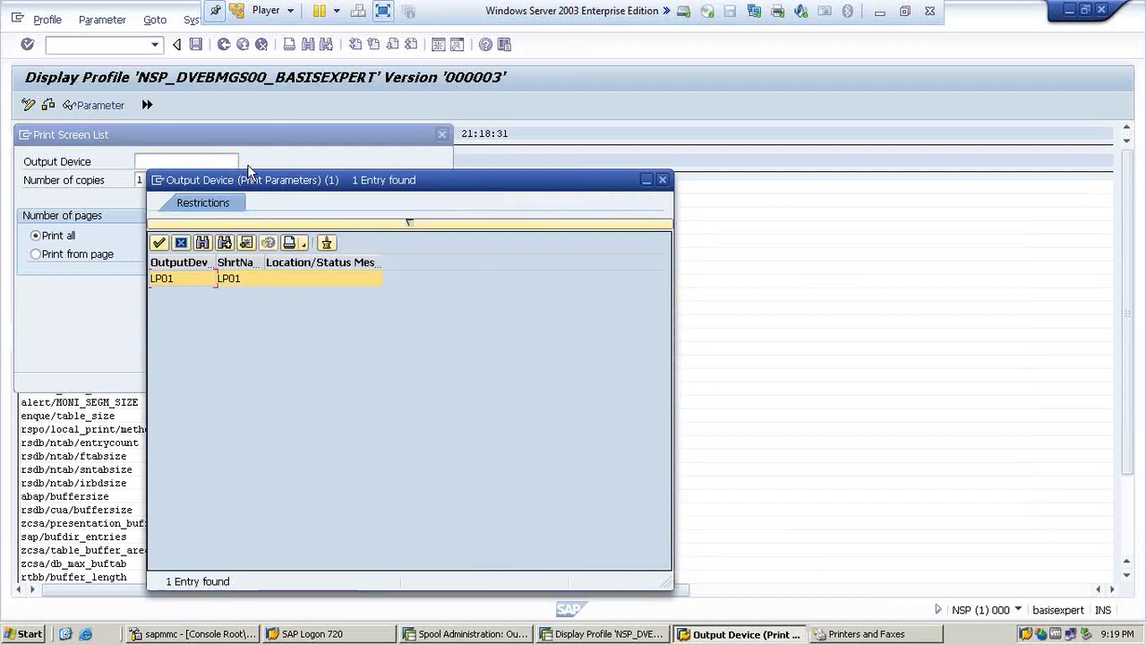
{"action": "double_click", "coordinate": [180, 280]}
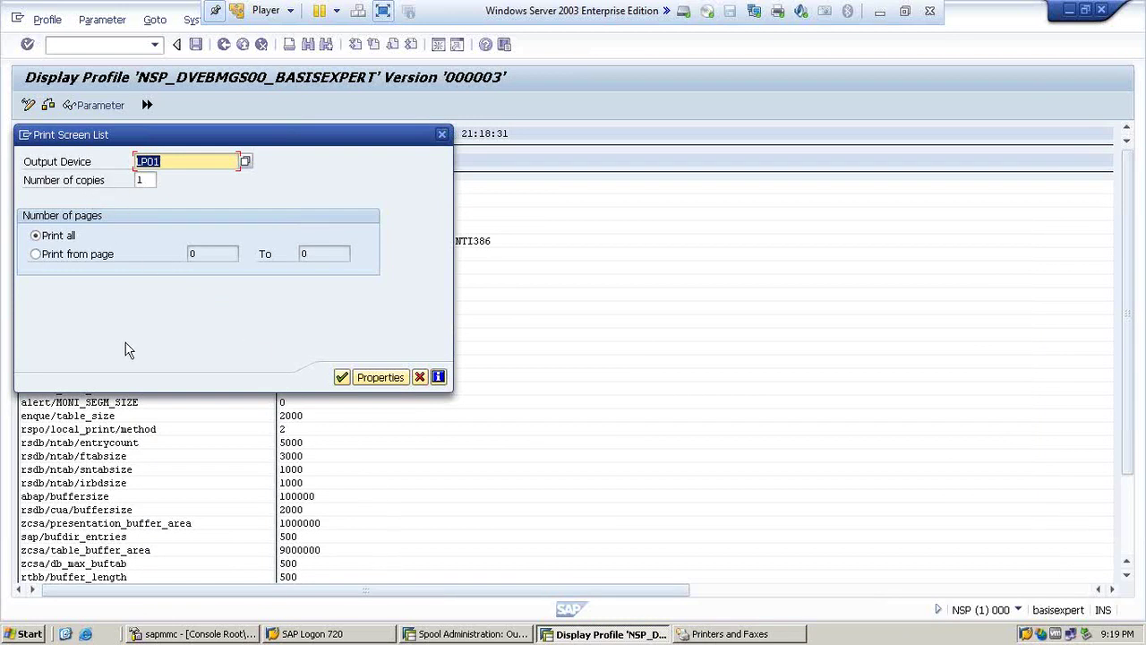
{"action": "left_click", "coordinate": [342, 379]}
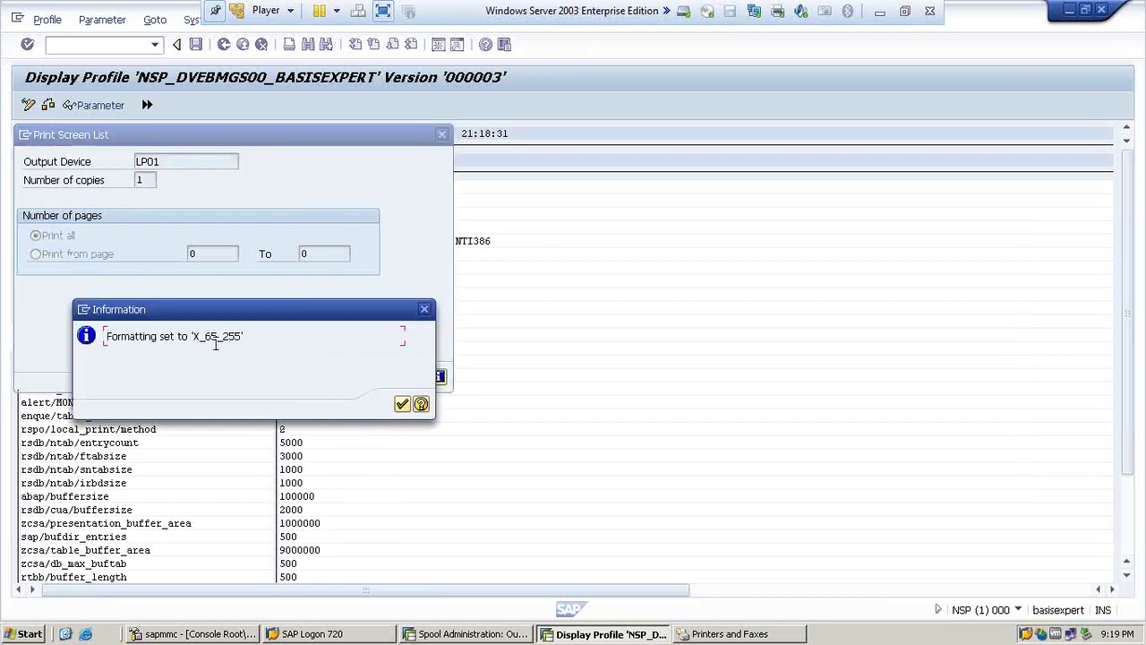
{"action": "left_click", "coordinate": [404, 405]}
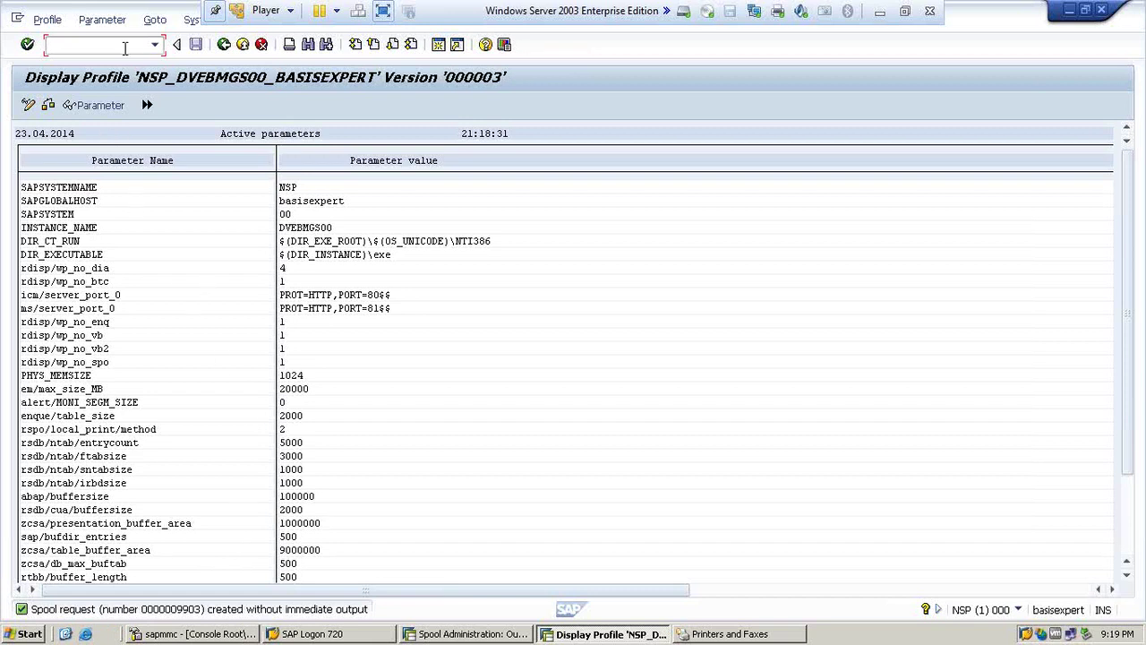
- Run SP01 and list the spool requests, showing request 9903 on LP01
{"action": "type", "text": "/N"}
{"action": "key", "text": "Return"}
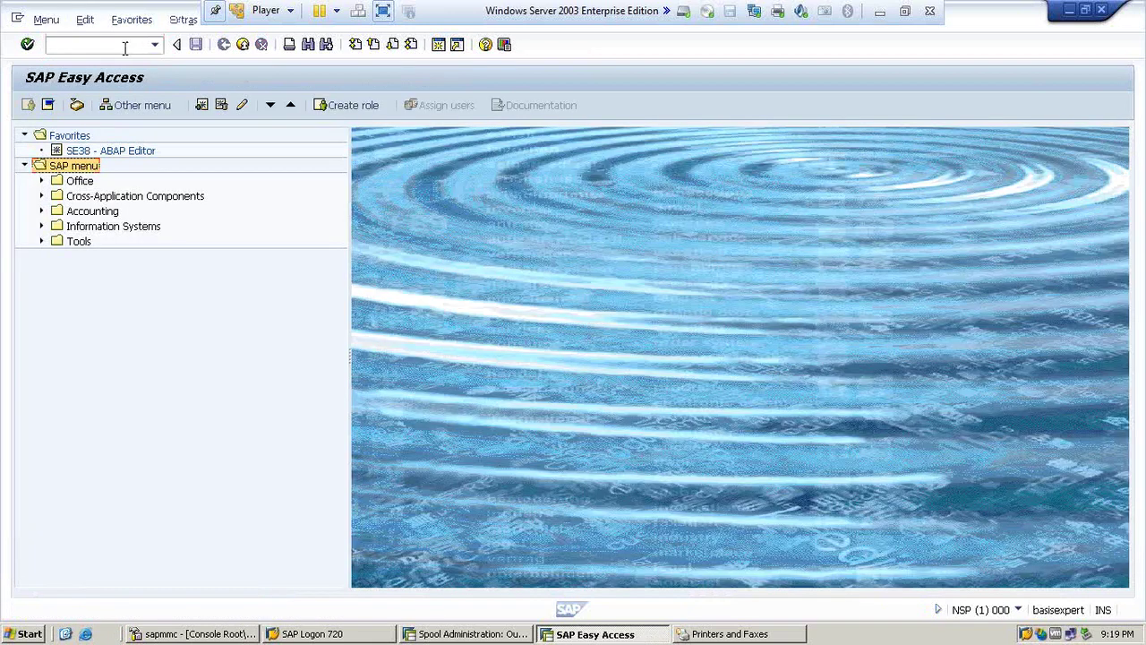
{"action": "type", "text": "SP01"}
{"action": "key", "text": "Return"}
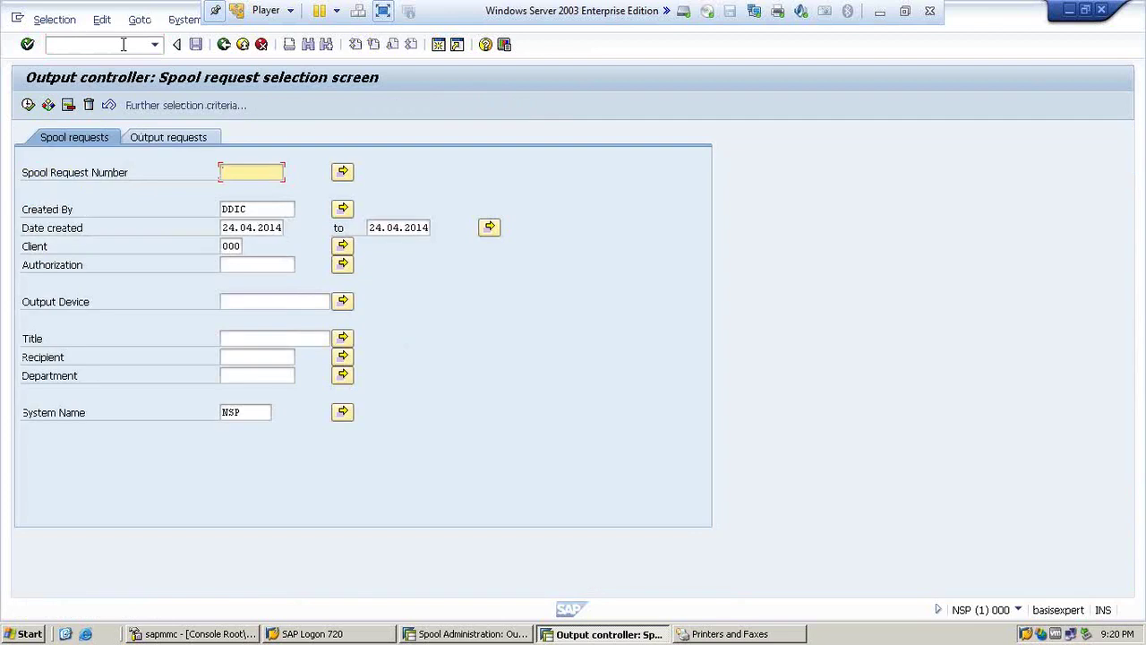
{"action": "left_click", "coordinate": [28, 104]}
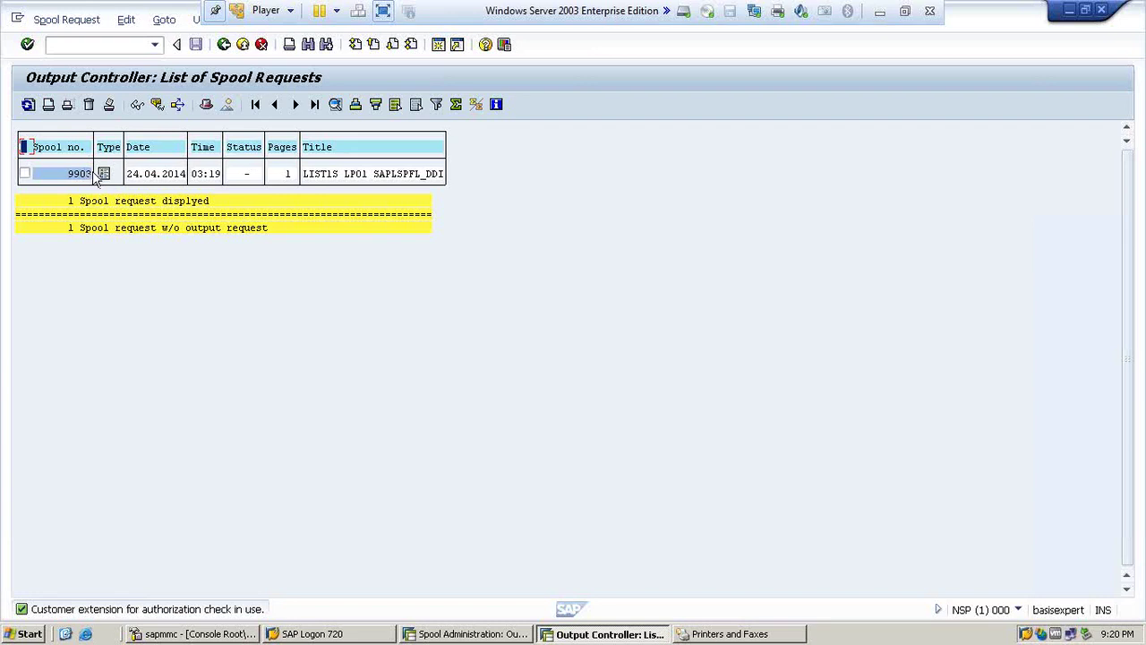
- View spool request 9903's contents, then show its output requests, which list no data
{"action": "left_click", "coordinate": [25, 173]}
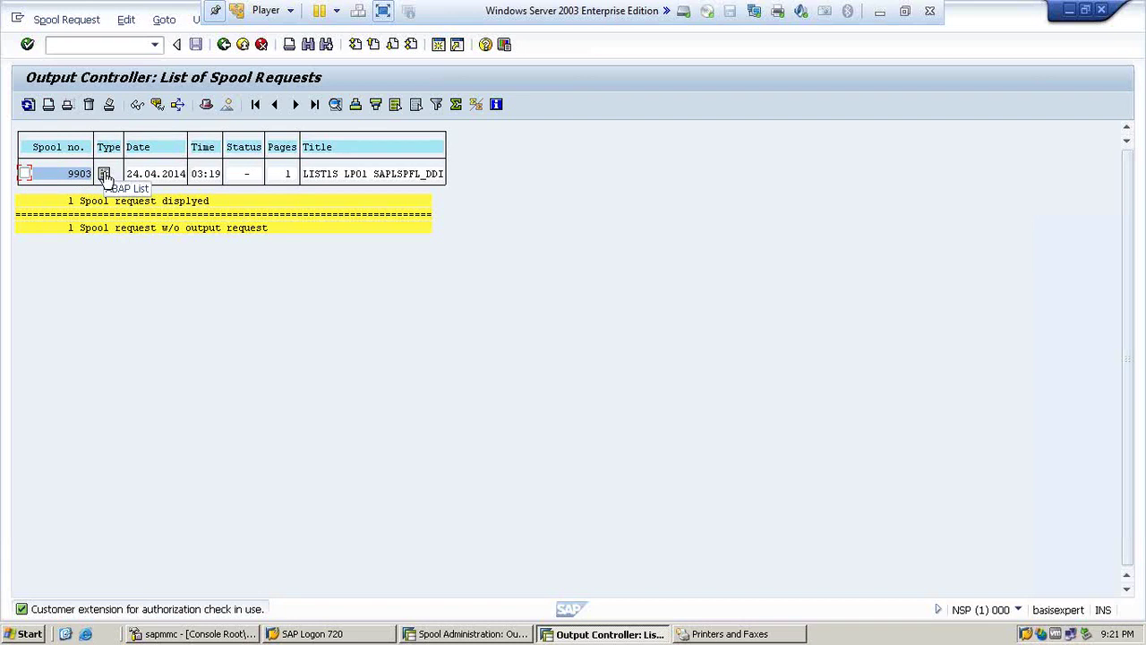
{"action": "left_click", "coordinate": [103, 174]}
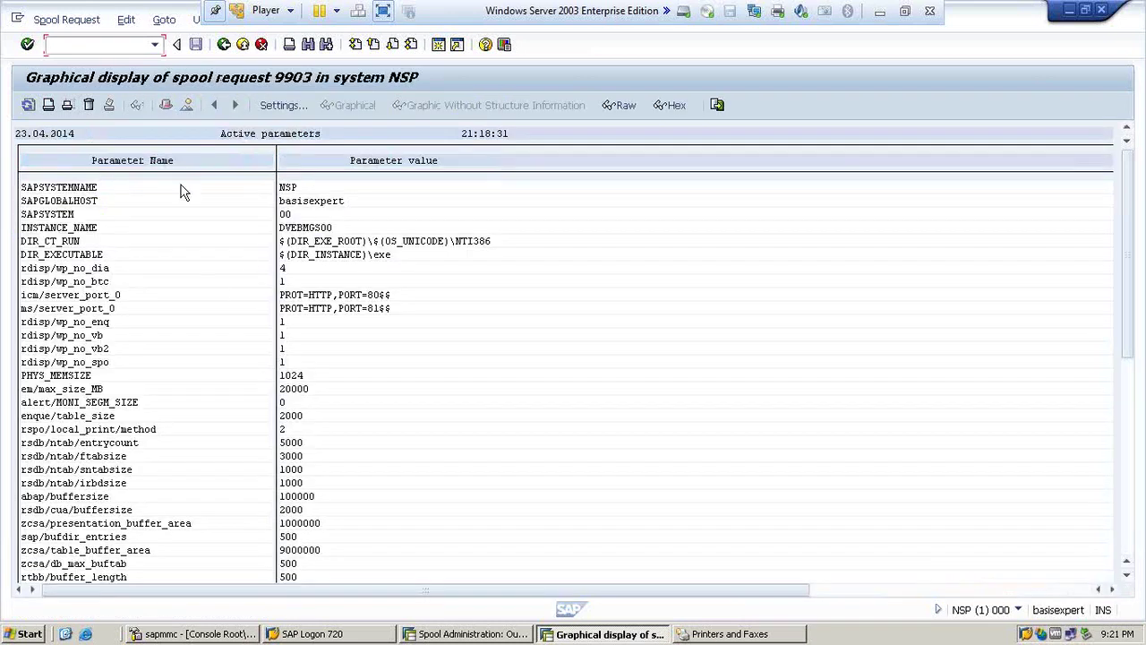
{"action": "left_click", "coordinate": [224, 45]}
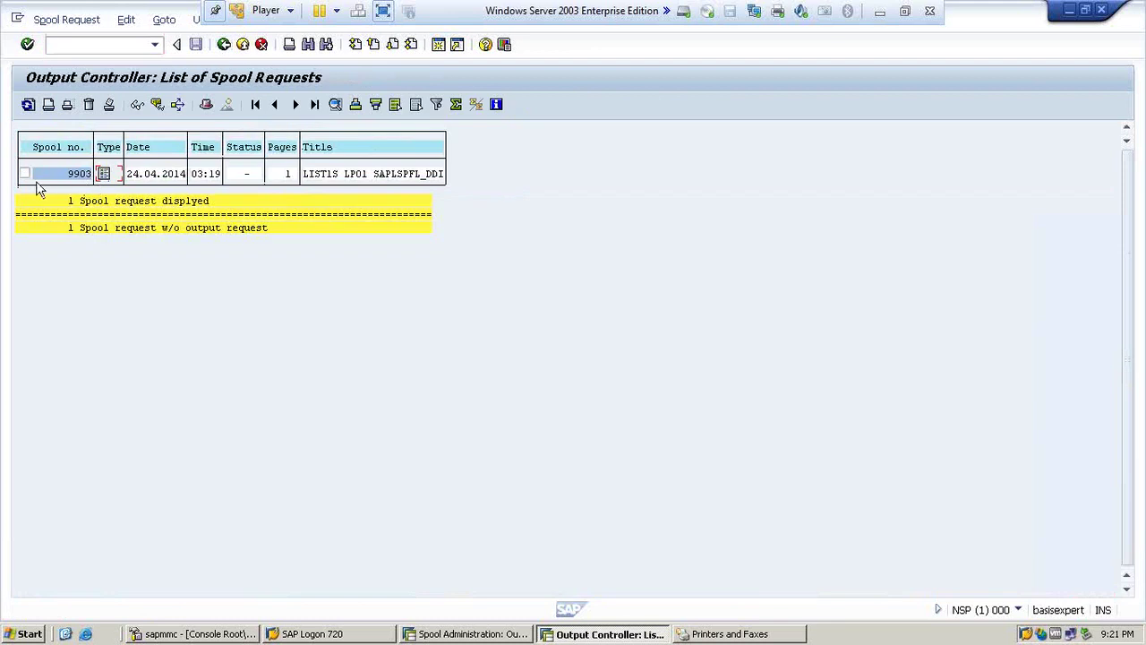
{"action": "left_click", "coordinate": [27, 178]}
{"action": "left_click", "coordinate": [109, 105]}
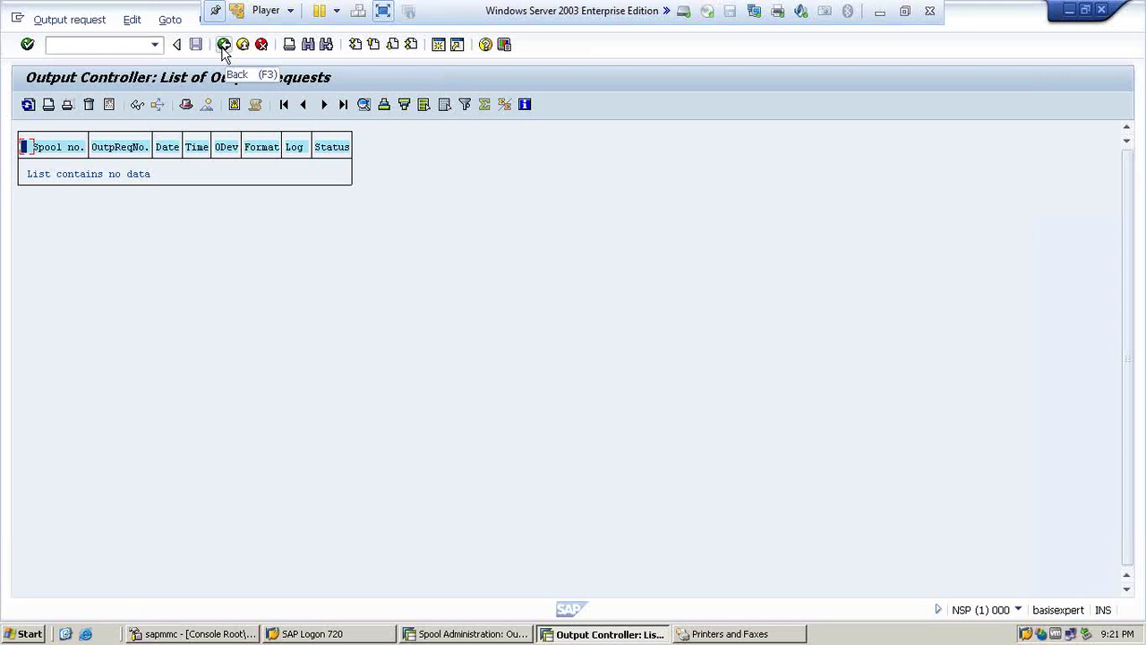
- Return to the SAP Easy Access main menu with /n
{"action": "left_click", "coordinate": [132, 46]}
{"action": "type", "text": "/n"}
{"action": "key", "text": "Return"}
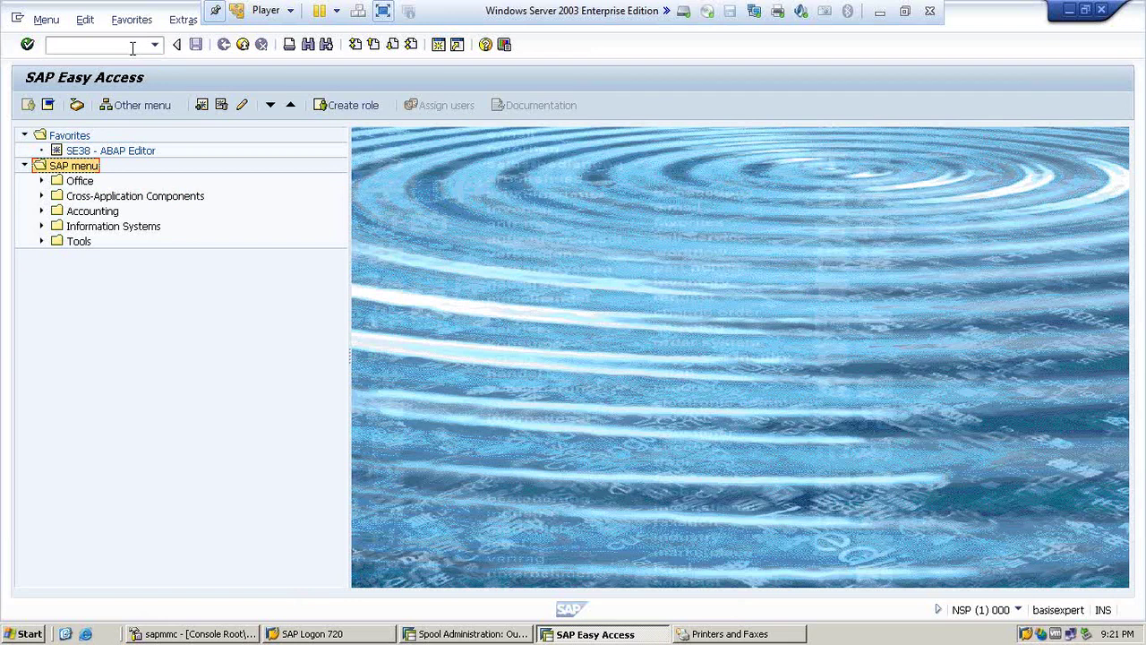
- In SU01, try changing the target user and dismiss the 'User does not exist' message
{"action": "left_click", "coordinate": [133, 48]}
{"action": "type", "text": "su01"}
{"action": "key", "text": "Return"}
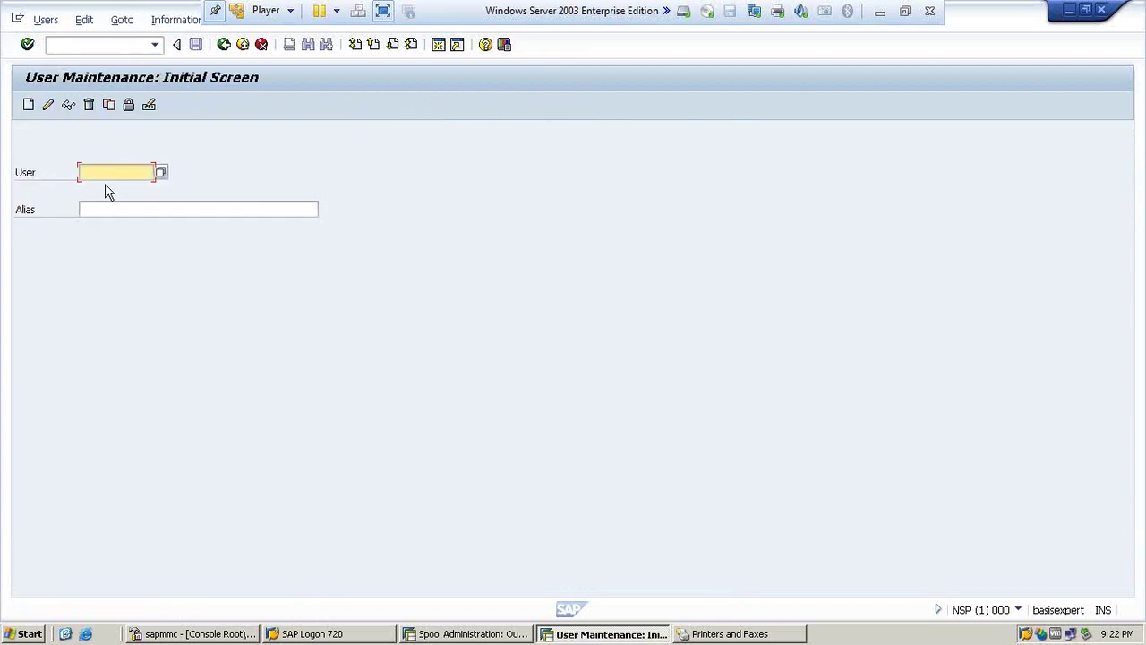
{"action": "type", "text": "john"}
{"action": "left_click", "coordinate": [105, 183]}
{"action": "left_click", "coordinate": [50, 106]}
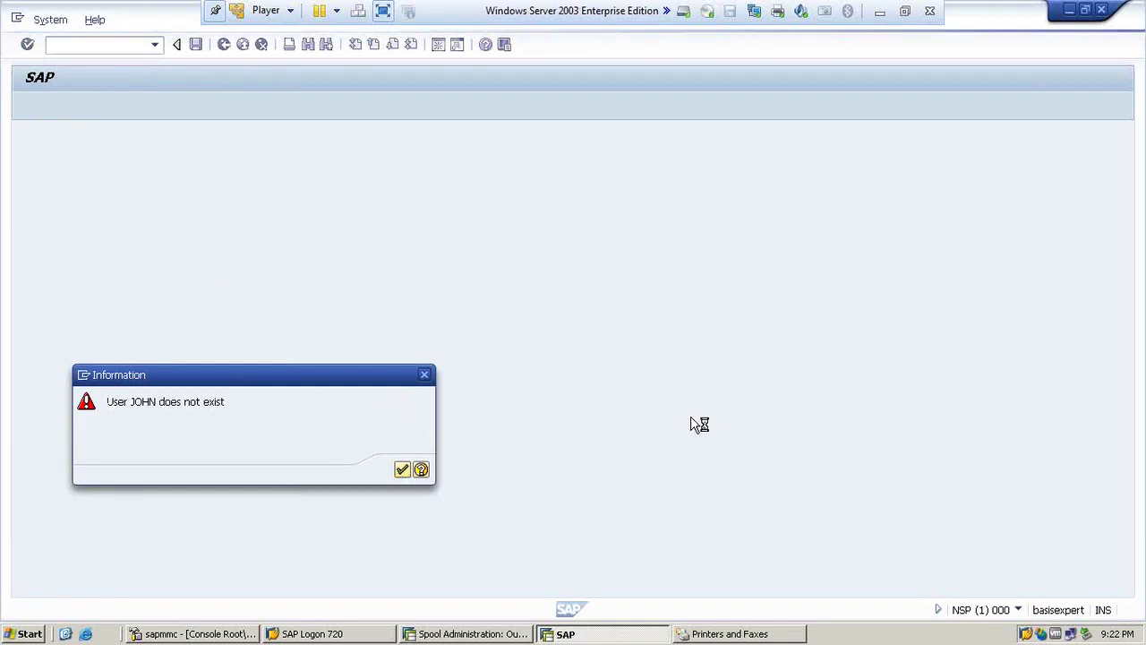
{"action": "key", "text": "Return"}
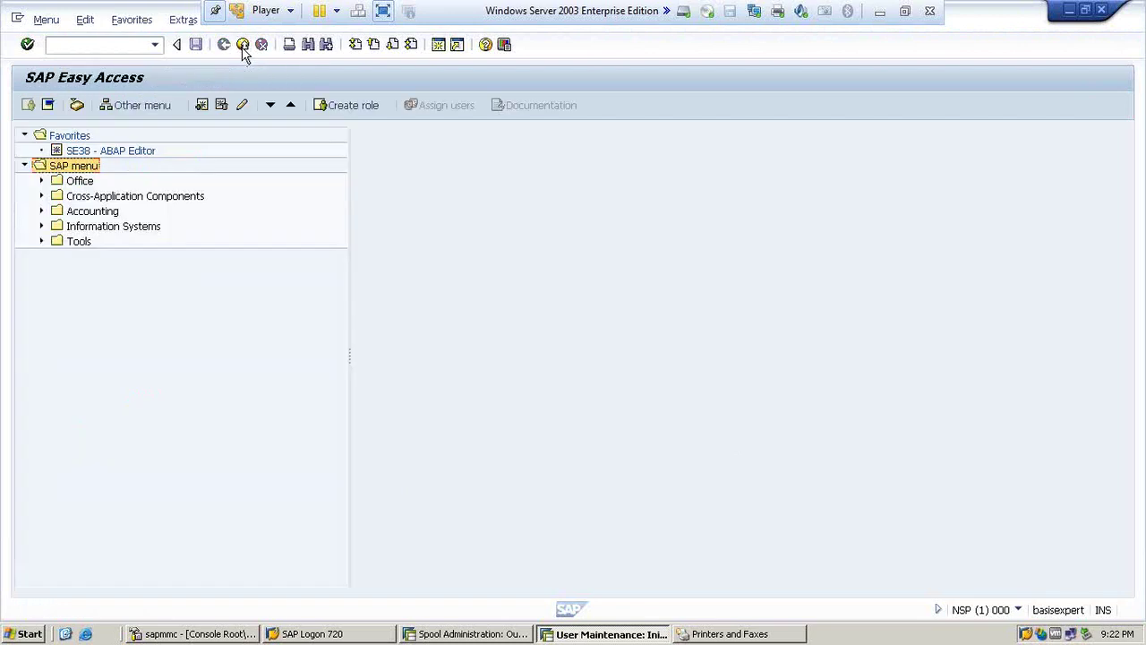
- Exit user maintenance and log off the current session
{"action": "left_click", "coordinate": [243, 45]}
{"action": "left_click", "coordinate": [243, 46]}
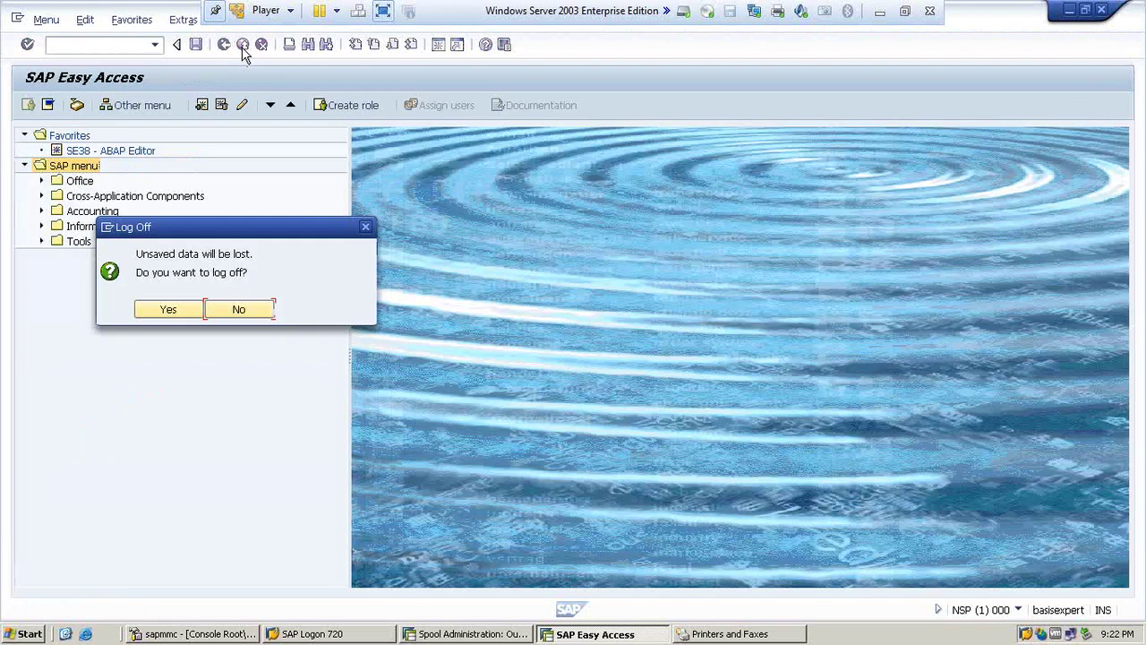
{"action": "left_click", "coordinate": [159, 309]}
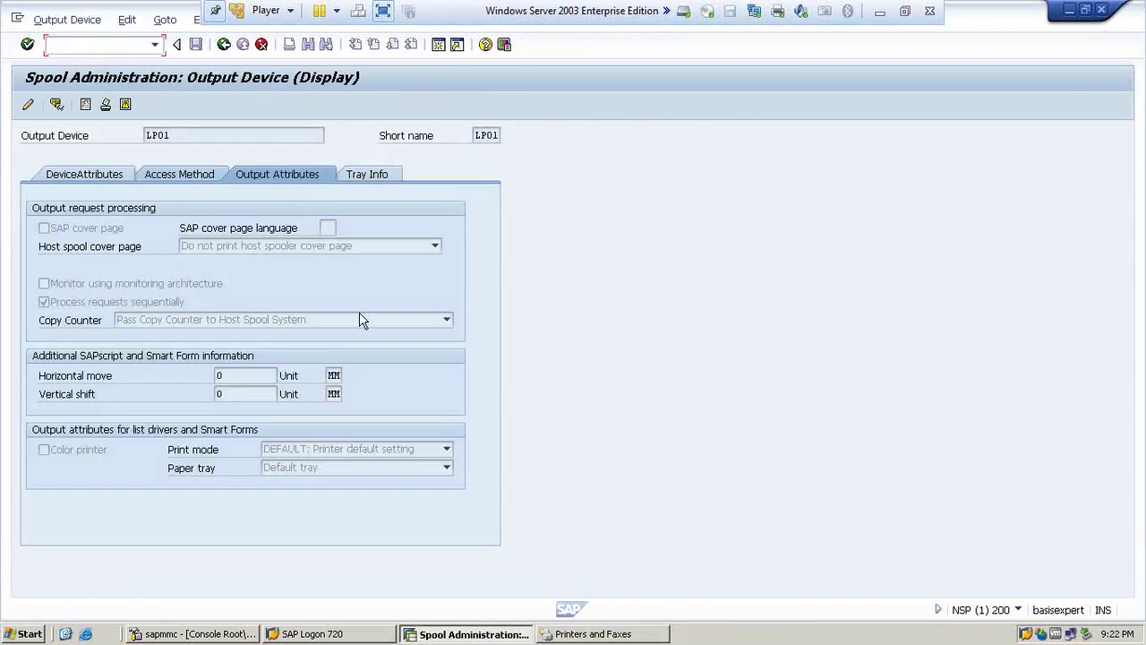
- Log on to client 200 as the target user with their password
{"action": "left_click", "coordinate": [324, 633]}
{"action": "double_click", "coordinate": [297, 140]}
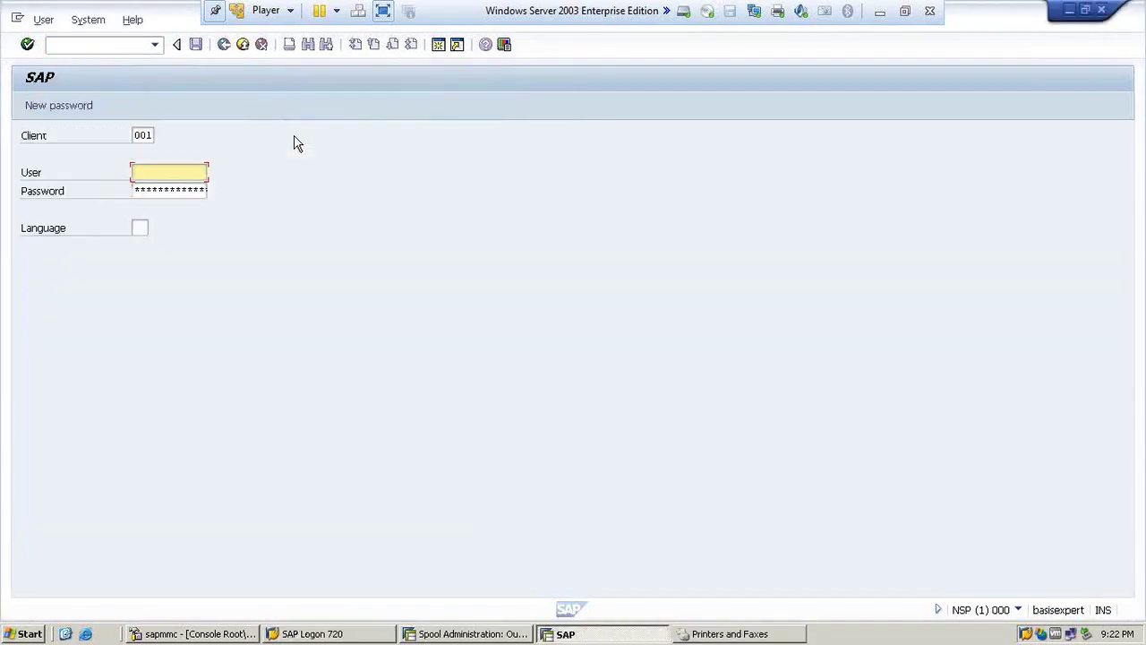
{"action": "left_click", "coordinate": [151, 136]}
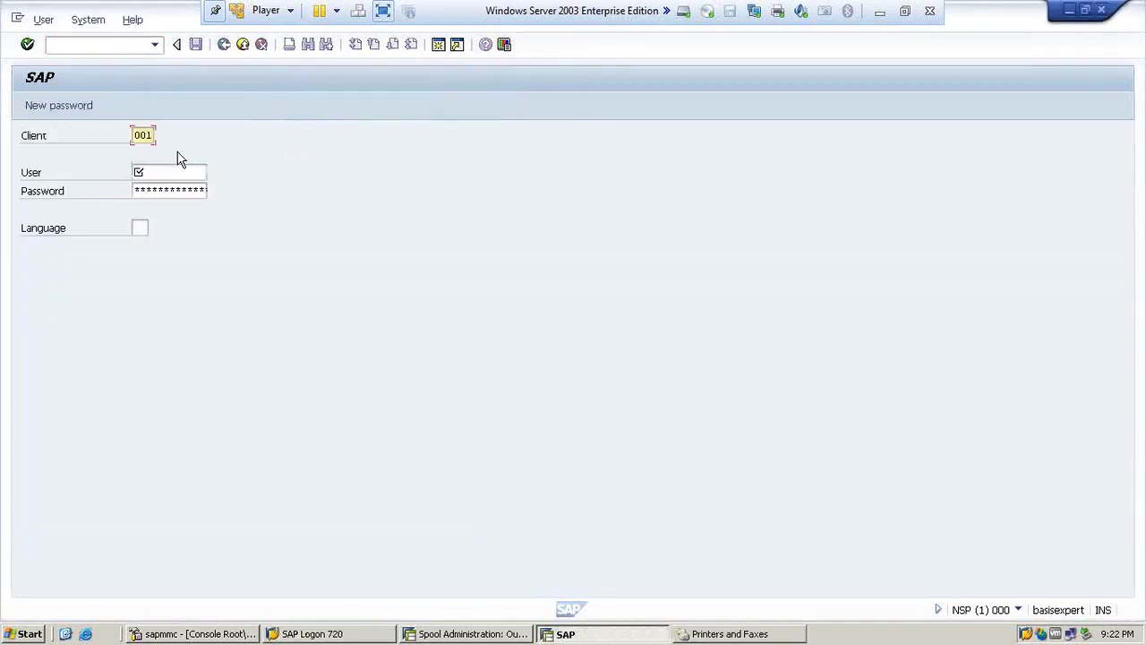
{"action": "key", "text": "BackSpace"}
{"action": "type", "text": "200"}
{"action": "key", "text": "Tab"}
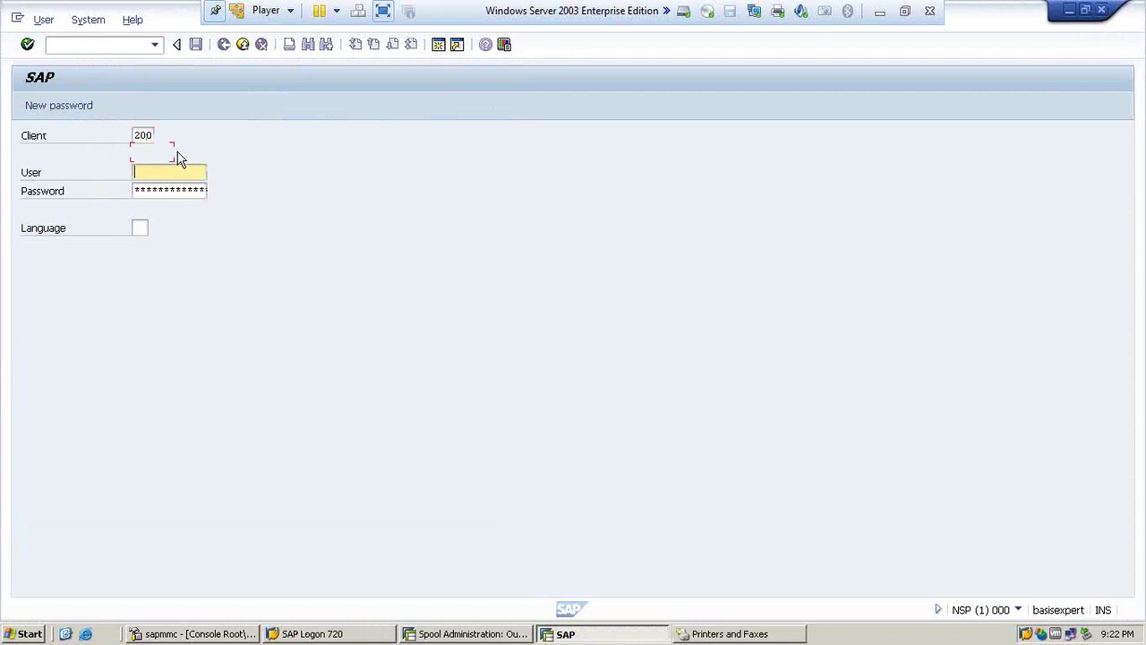
{"action": "type", "text": "john"}
{"action": "key", "text": "Tab"}
{"action": "type", "text": "***"}
{"action": "key", "text": "Return"}
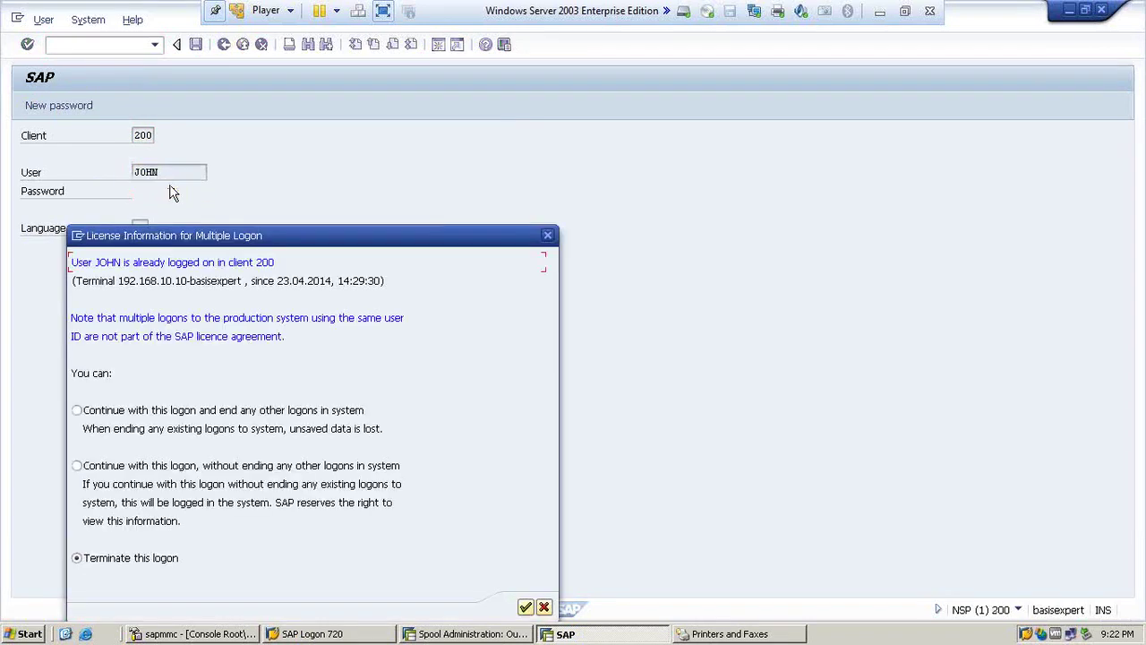
- Choose 'Continue and end other logons' and dismiss the follow-up messages
{"action": "left_click", "coordinate": [111, 413]}
{"action": "key", "text": "Return"}
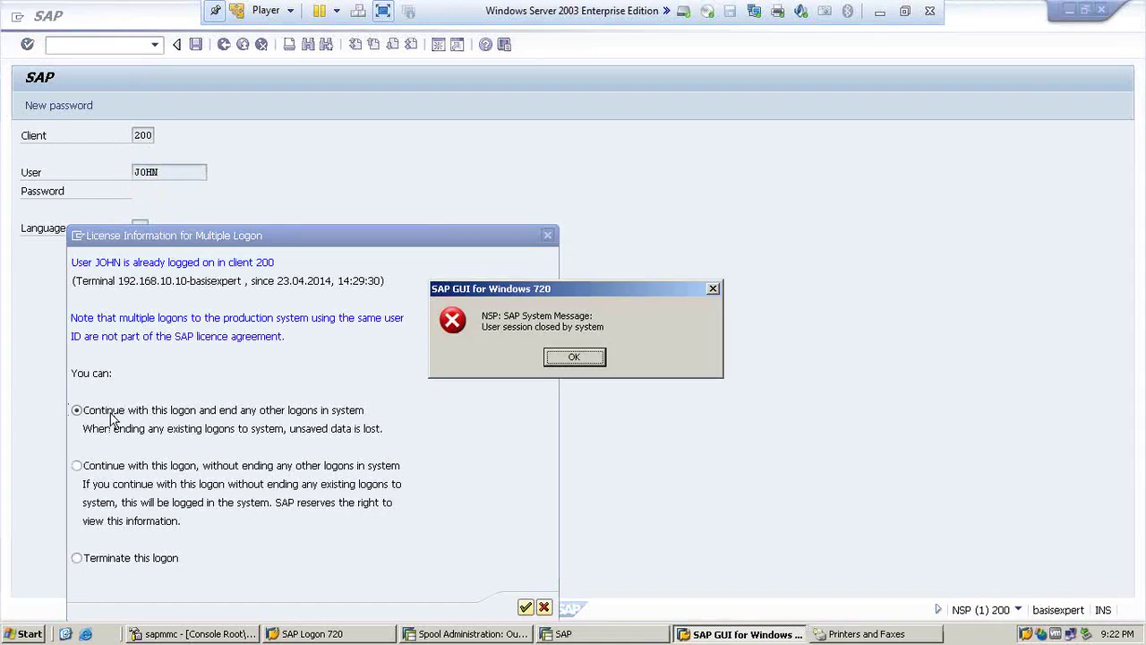
{"action": "key", "text": "Return"}
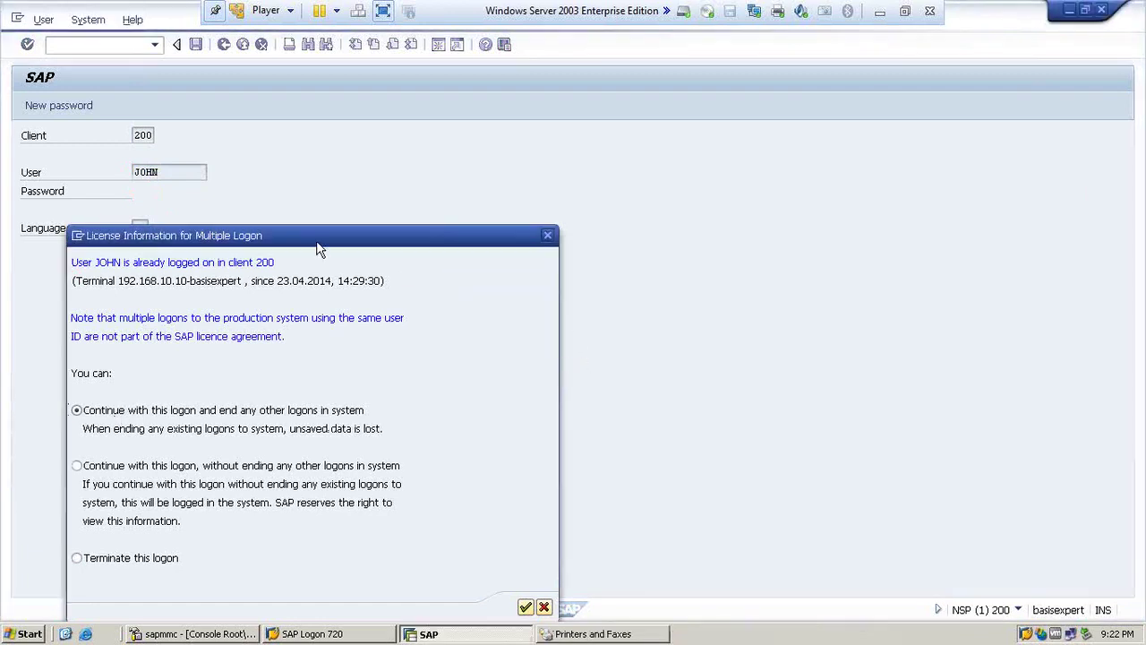
{"action": "key", "text": "Return"}
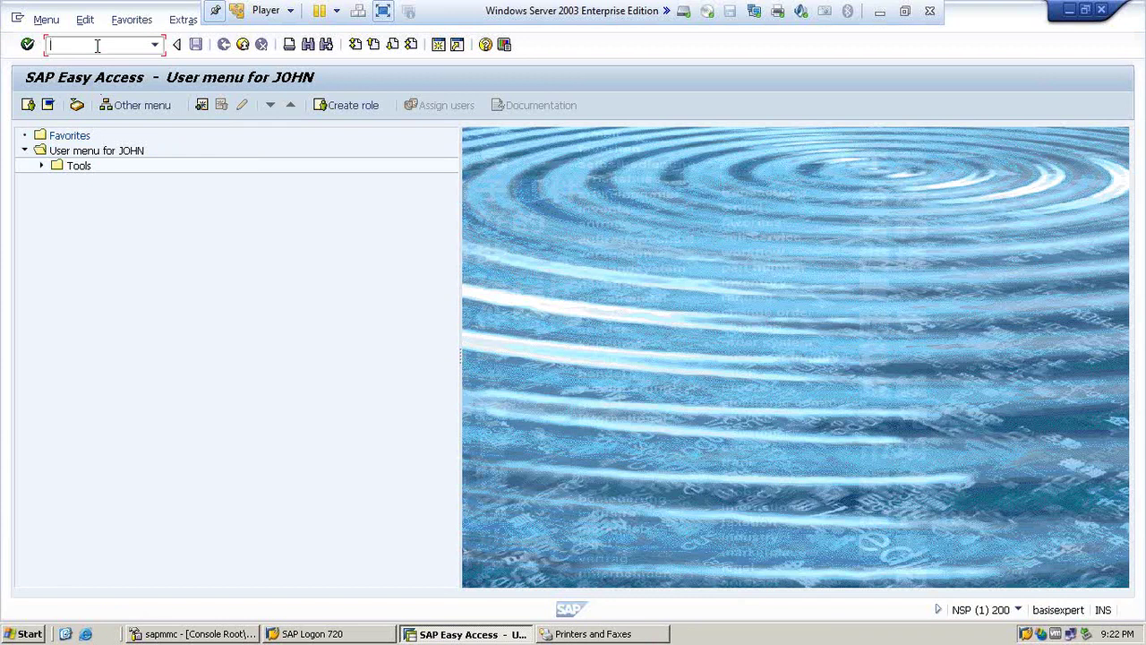
- Open the target user for change in SU01, dismissing the address warnings and skipping the company name
{"action": "type", "text": "su01"}
{"action": "key", "text": "Return"}
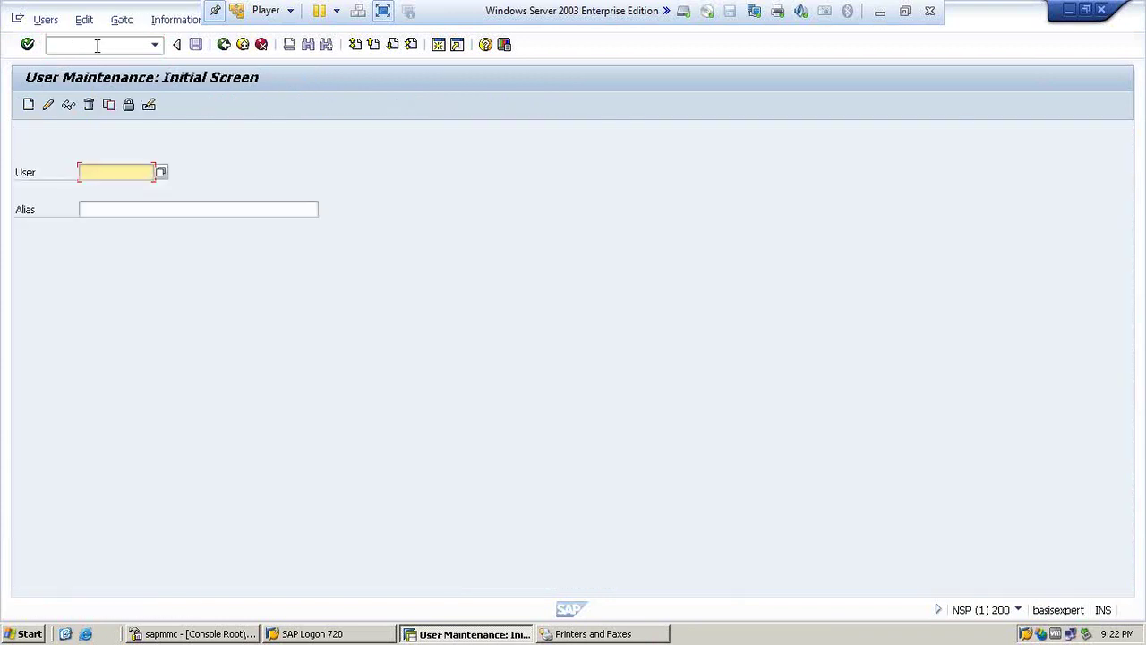
{"action": "type", "text": "john"}
{"action": "left_click", "coordinate": [48, 106]}
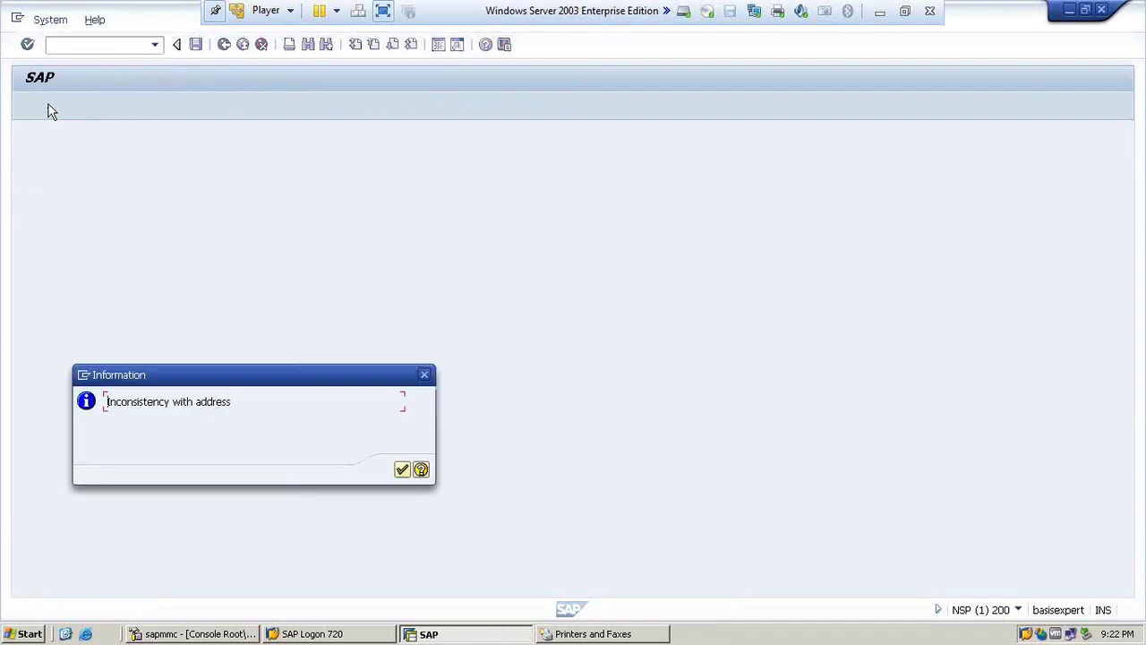
{"action": "left_click", "coordinate": [401, 471]}
{"action": "left_click", "coordinate": [401, 488]}
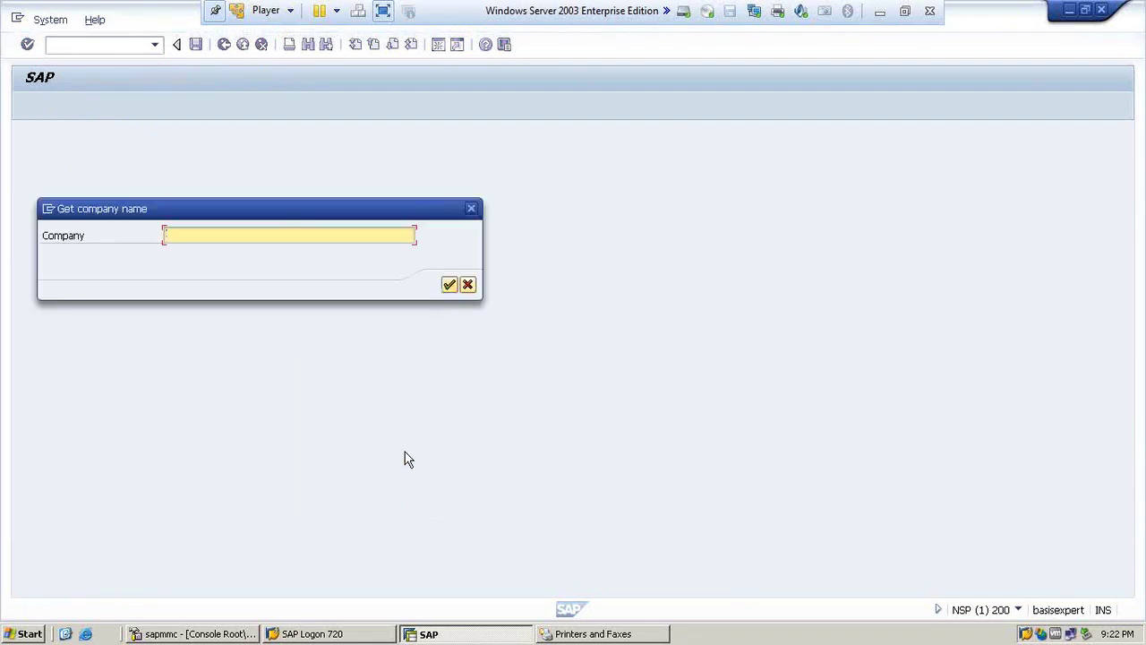
{"action": "key", "text": "Return"}
{"action": "left_click", "coordinate": [403, 468]}
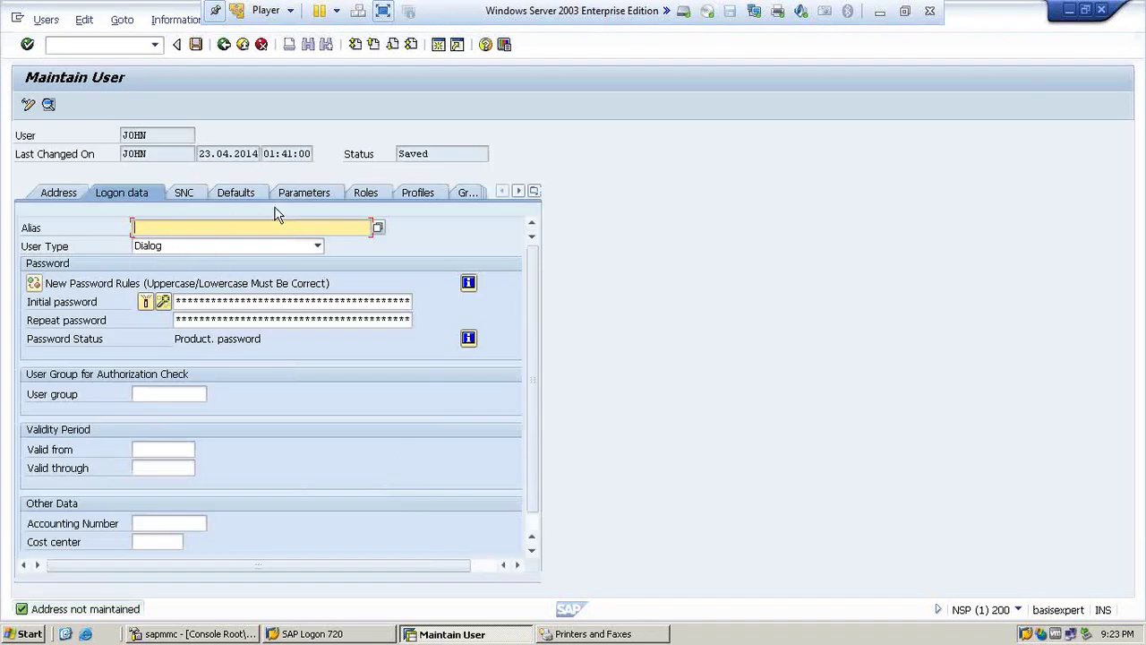
- On the Defaults tab, tick Output Immediately and Delete After Output under Spool Control
{"action": "left_click", "coordinate": [237, 195]}
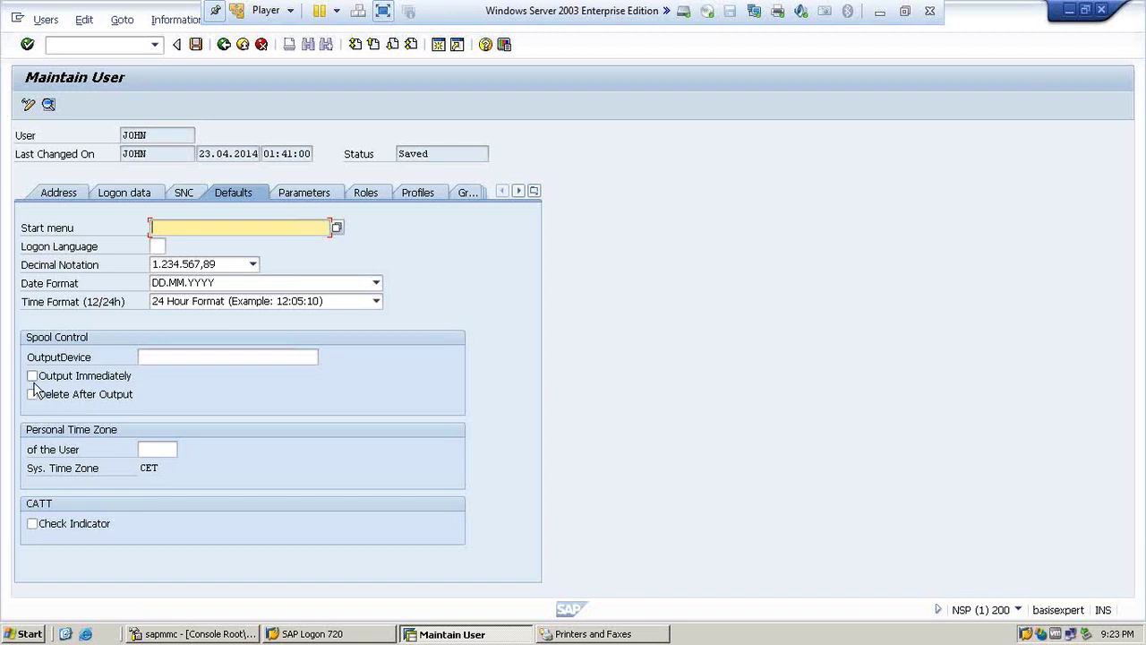
{"action": "left_click", "coordinate": [33, 376]}
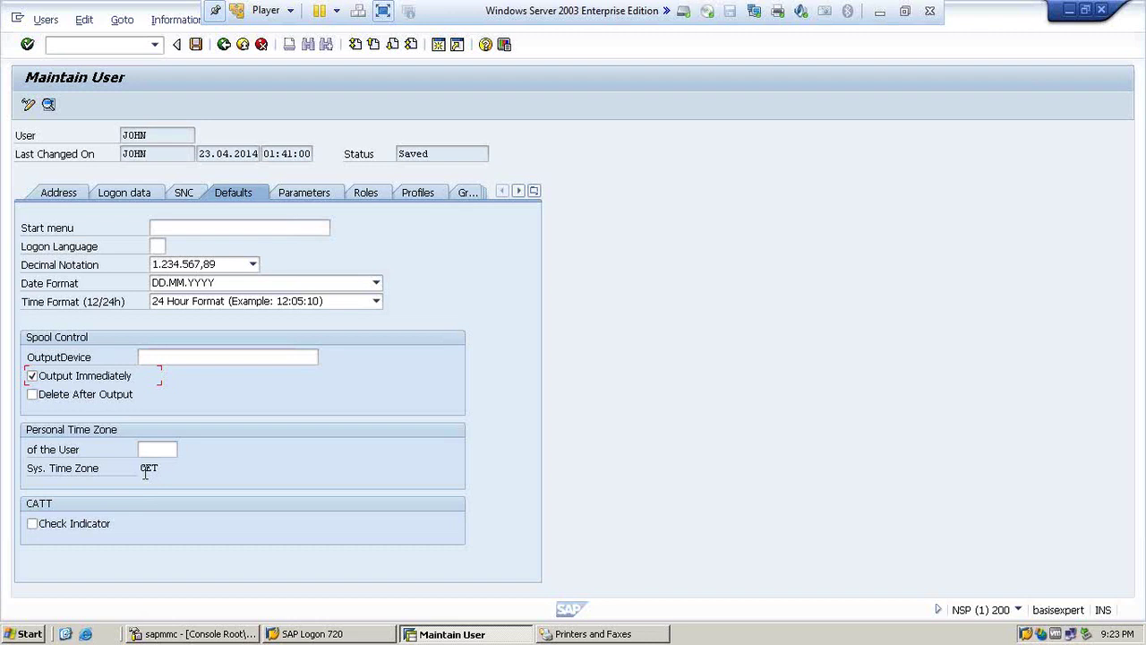
{"action": "left_click", "coordinate": [34, 396]}
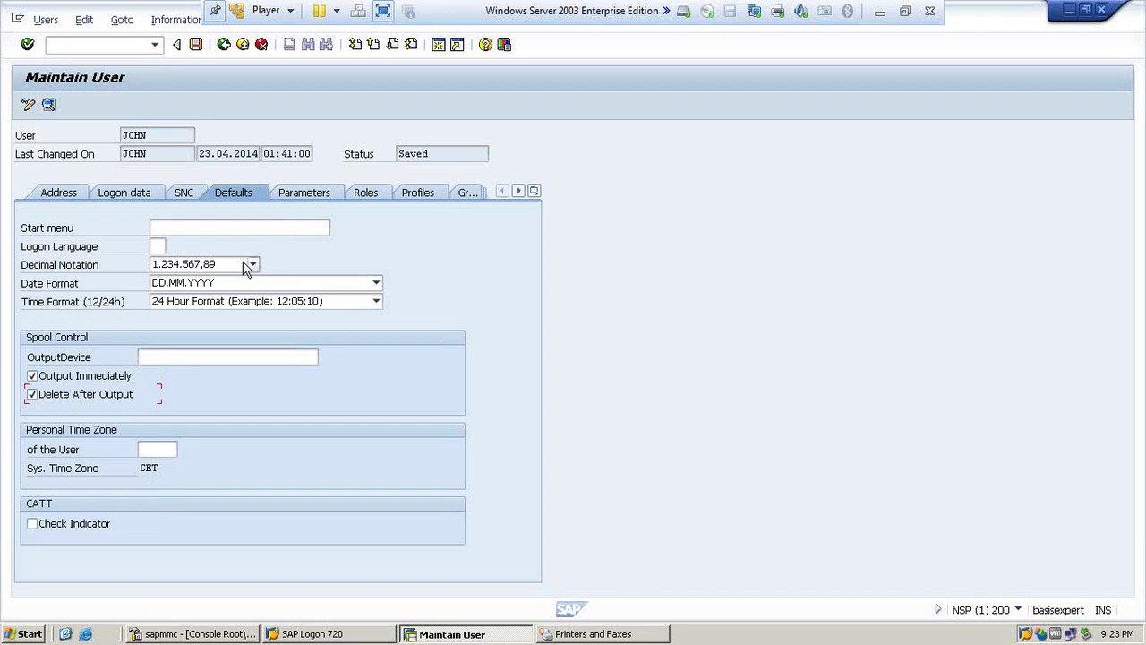